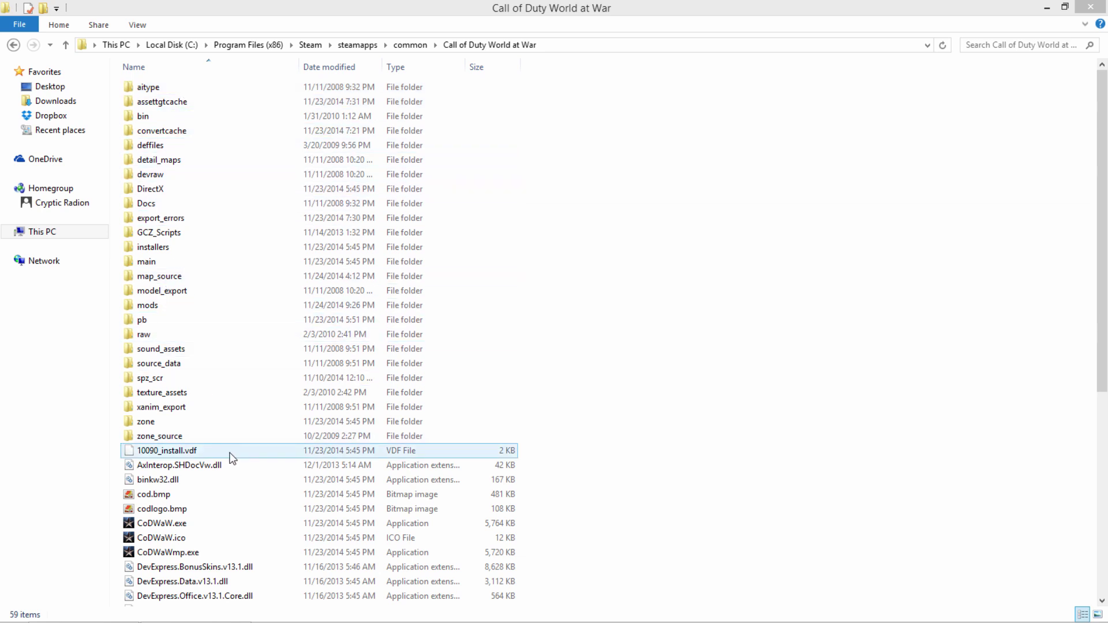
Scroll the World at War install folder down to reveal Script Placer Z.exe.
{"action": "scroll", "coordinate": [778, 413], "scroll_direction": "down", "scroll_amount": 8}
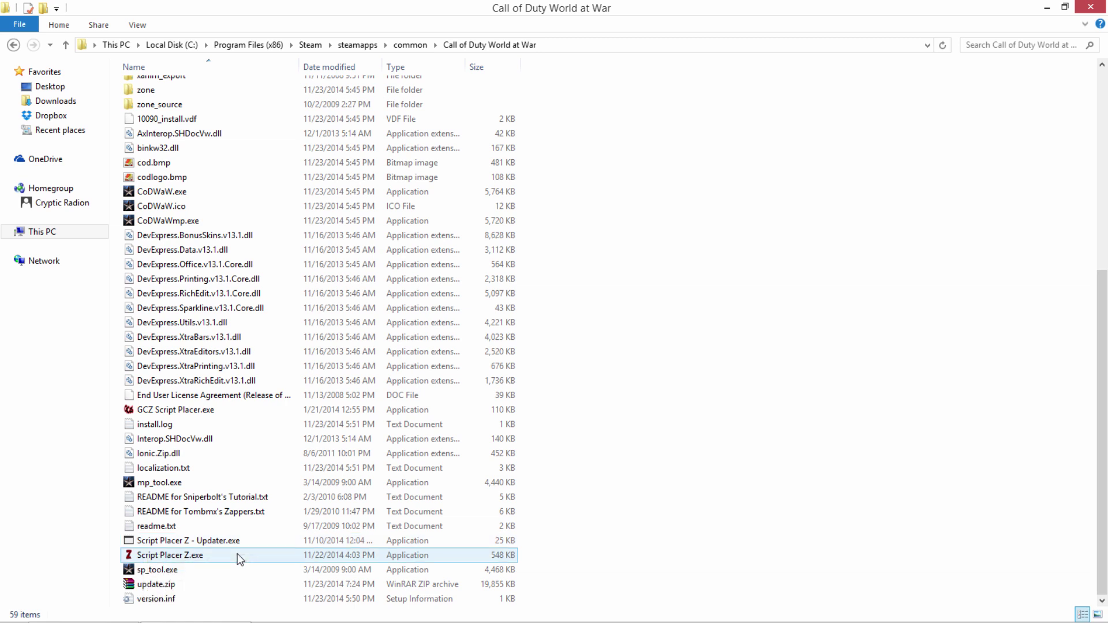
Launch Script Placer Z.exe from the Call of Duty World at War folder.
{"action": "left_click", "coordinate": [238, 553]}
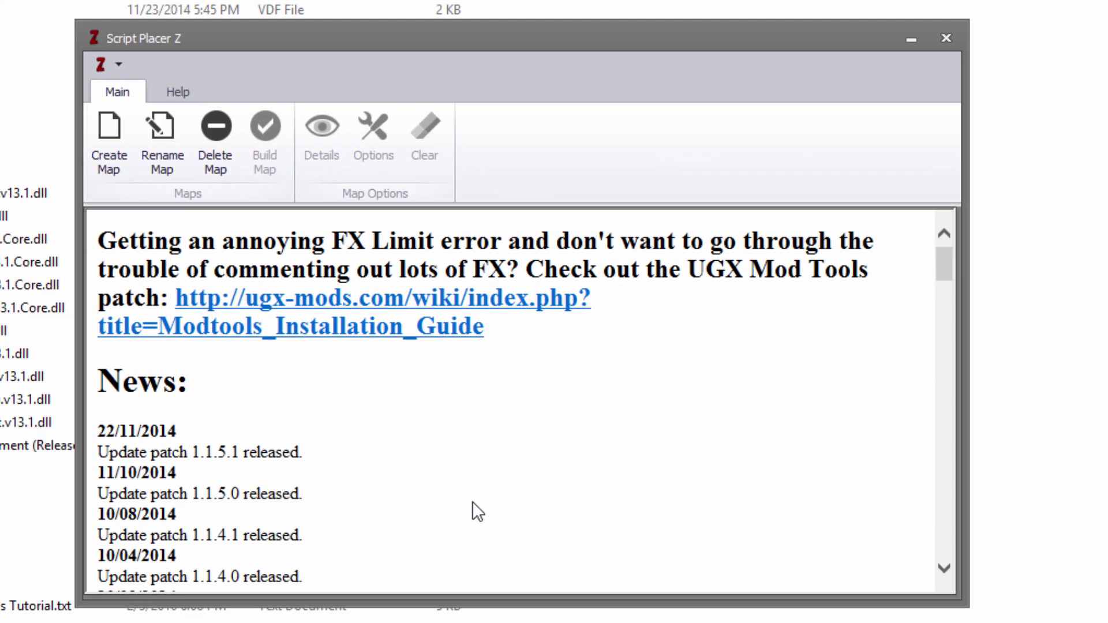
Create a new map with Der Riese as the map type.
{"action": "left_click", "coordinate": [108, 139]}
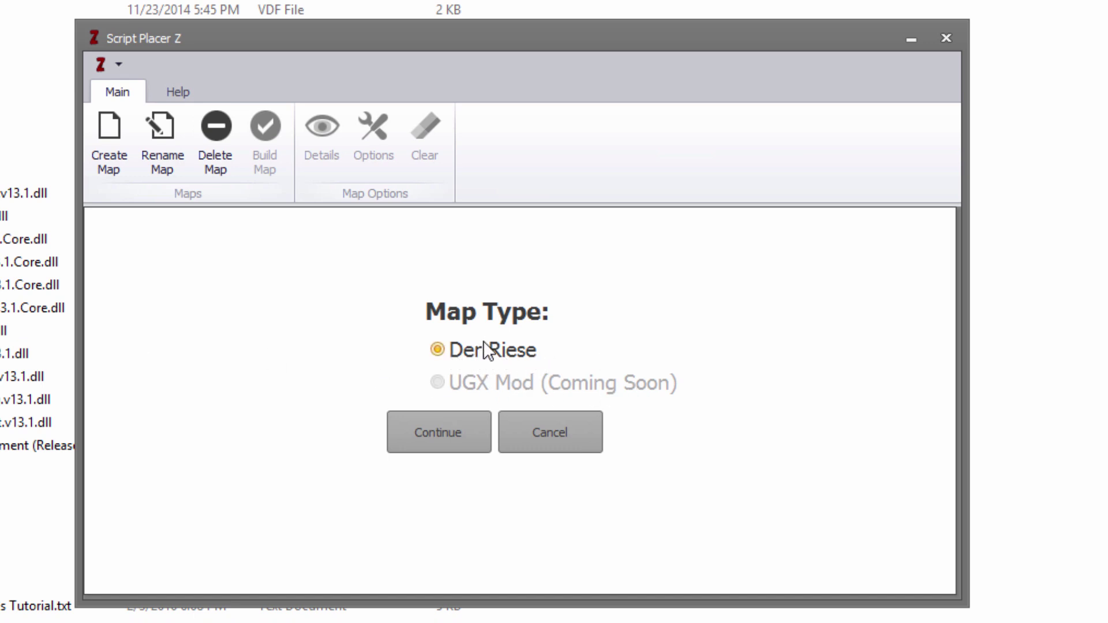
{"action": "left_click", "coordinate": [460, 442]}
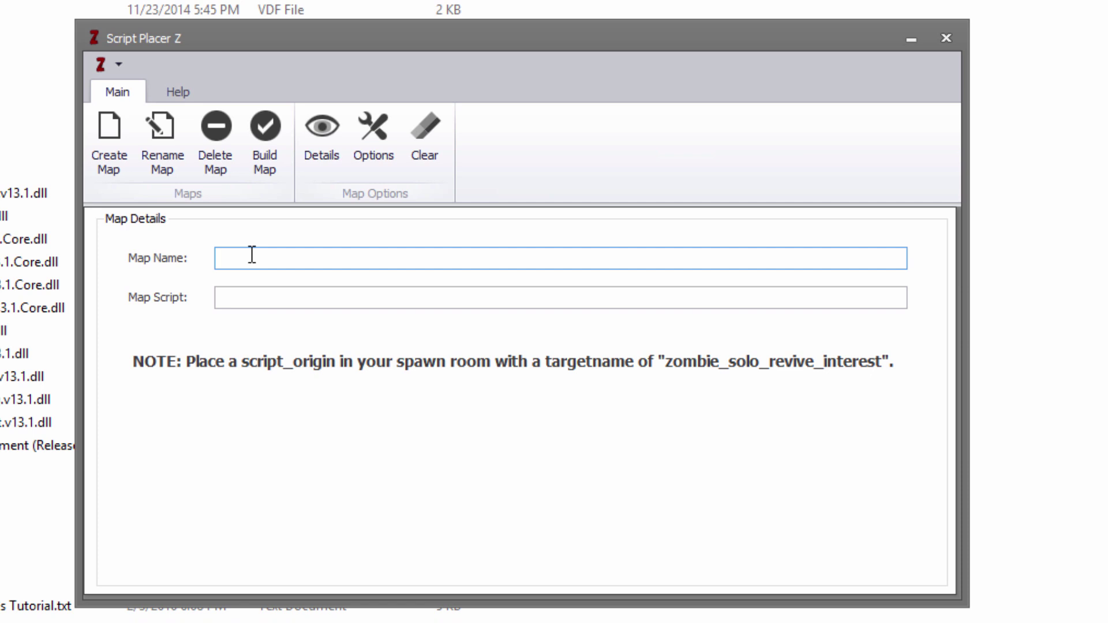
Enter Map Name 'YouTube' and Map Script 'nazi_zombie_yt', correcting typos along the way.
{"action": "type", "text": "YouTube"}
{"action": "left_click", "coordinate": [305, 300]}
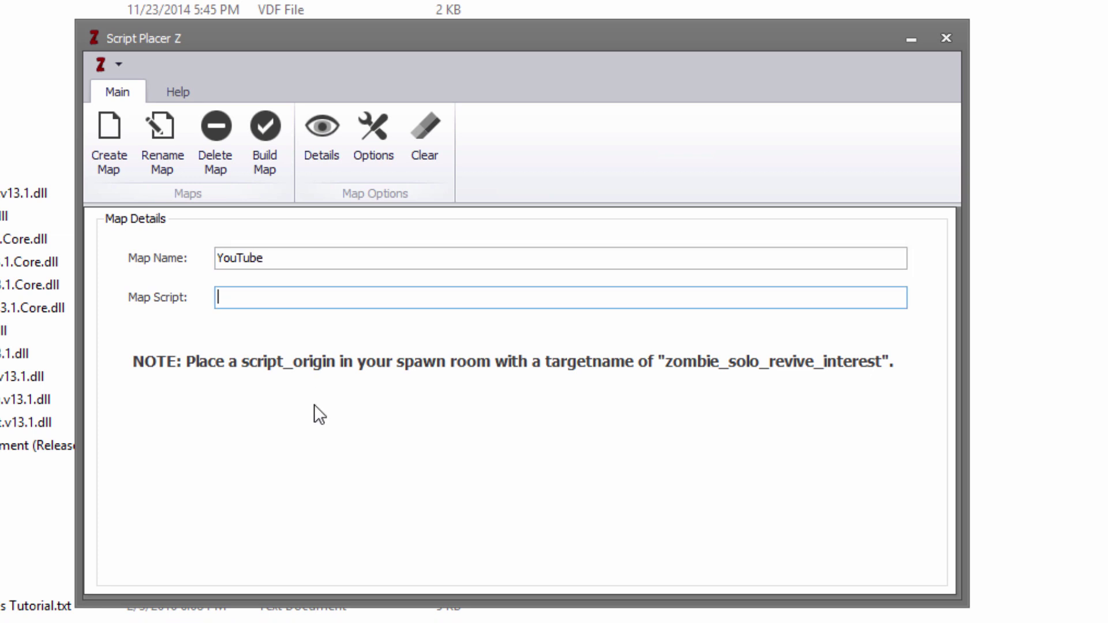
{"action": "type", "text": "nazi_zombie_"}
{"action": "type", "text": "youtube"}
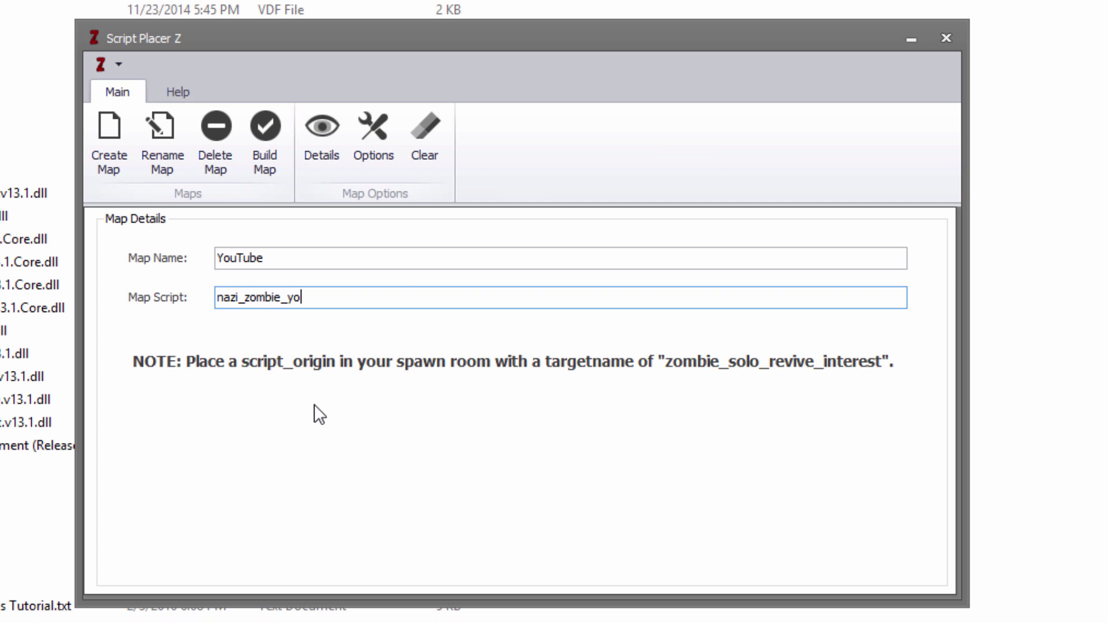
{"action": "key", "text": "BackSpace"}
{"action": "key", "text": "BackSpace"}
{"action": "key", "text": "BackSpace"}
{"action": "key", "text": "BackSpace"}
{"action": "key", "text": "BackSpace"}
{"action": "key", "text": "BackSpace"}
{"action": "type", "text": "y"}
{"action": "key", "text": "BackSpace"}
{"action": "type", "text": "t"}
Enable Black Ops Perks and Black Ops II Perk & Powerup Shaders, leaving no zombie counter.
{"action": "left_click", "coordinate": [394, 142]}
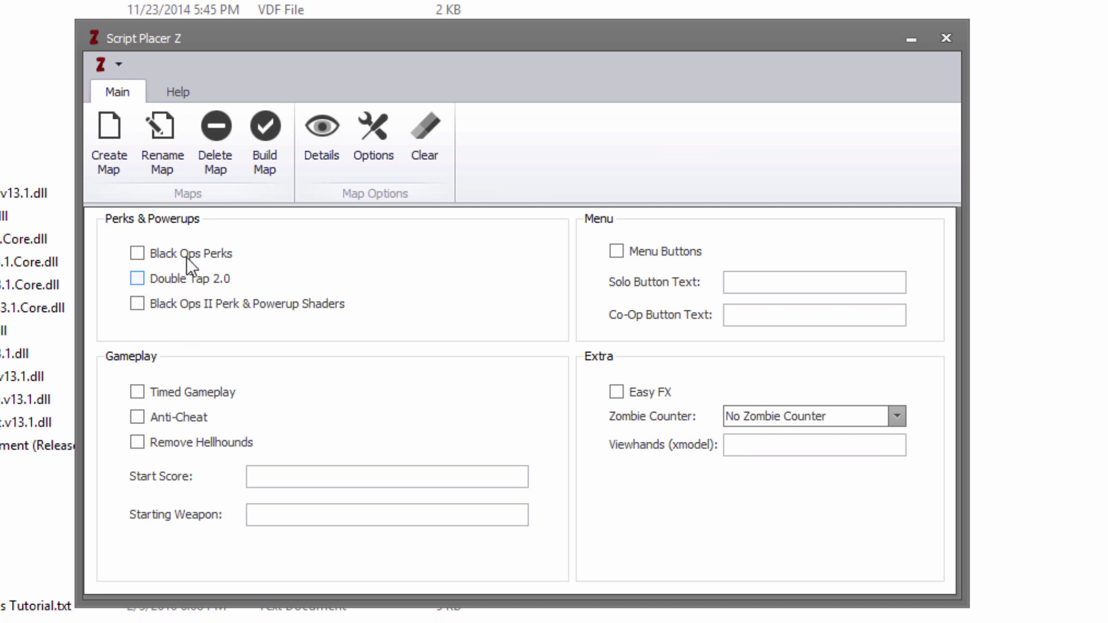
{"action": "left_click", "coordinate": [208, 305]}
{"action": "left_click", "coordinate": [179, 254]}
{"action": "left_click", "coordinate": [898, 416]}
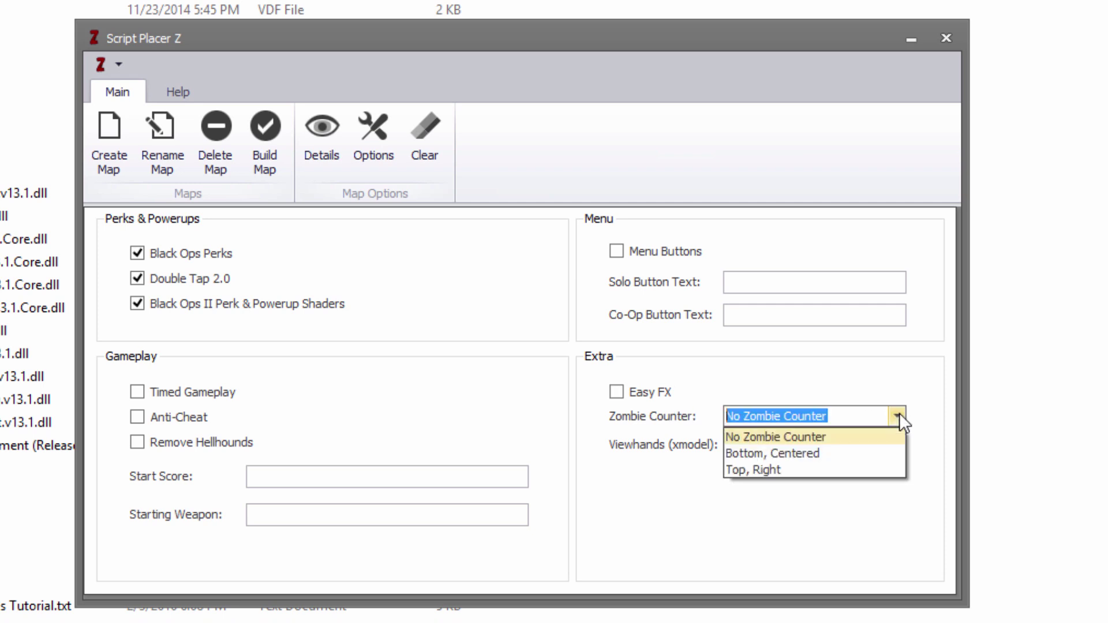
{"action": "left_click", "coordinate": [898, 416]}
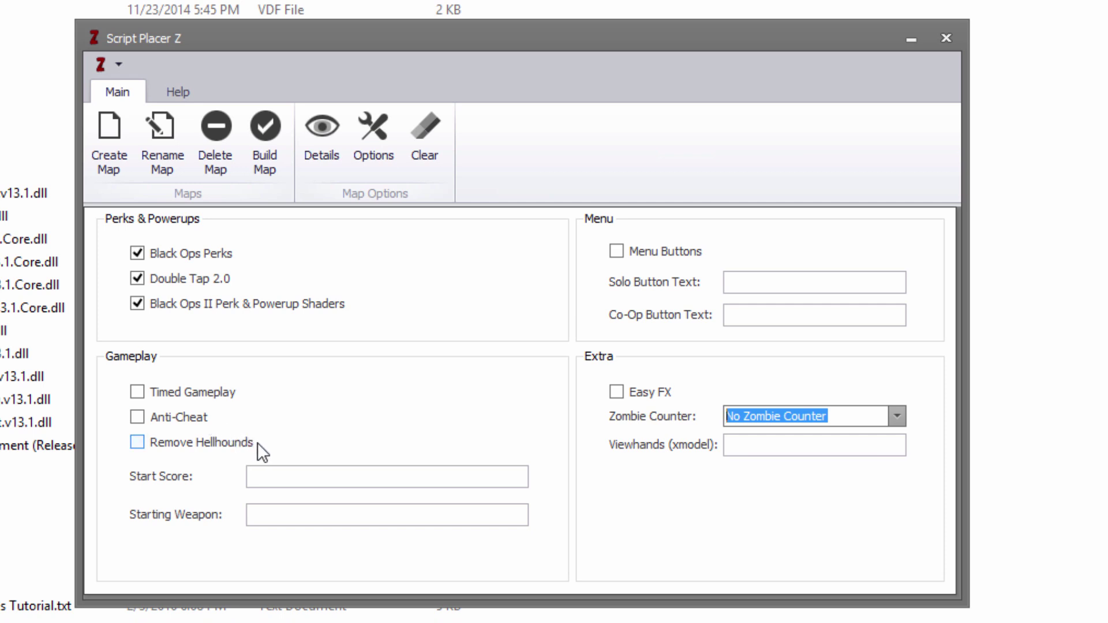
{"action": "left_click", "coordinate": [281, 477]}
{"action": "left_click", "coordinate": [280, 514]}
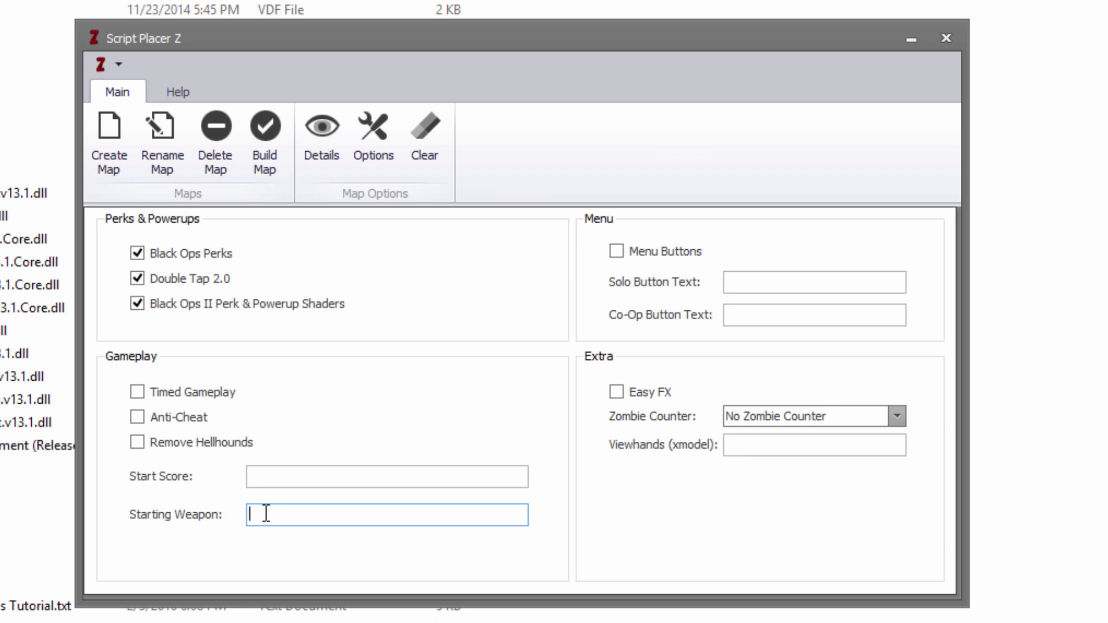
{"action": "left_click", "coordinate": [268, 480]}
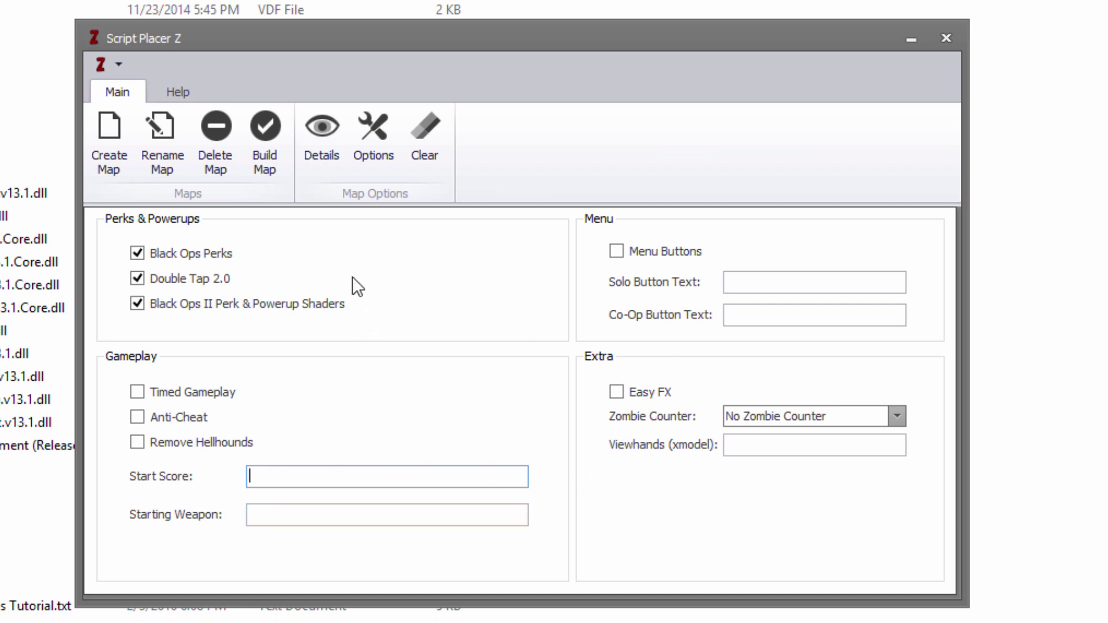
Build the YouTube map, dismiss the success message, and close Script Placer Z.
{"action": "left_click", "coordinate": [270, 134]}
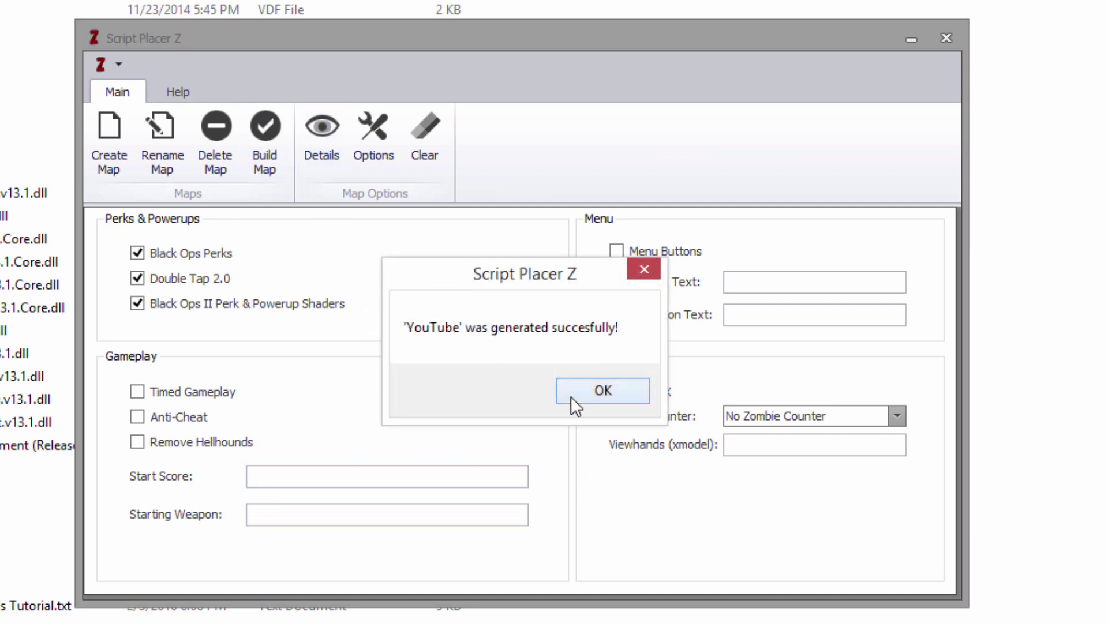
{"action": "left_click", "coordinate": [570, 396]}
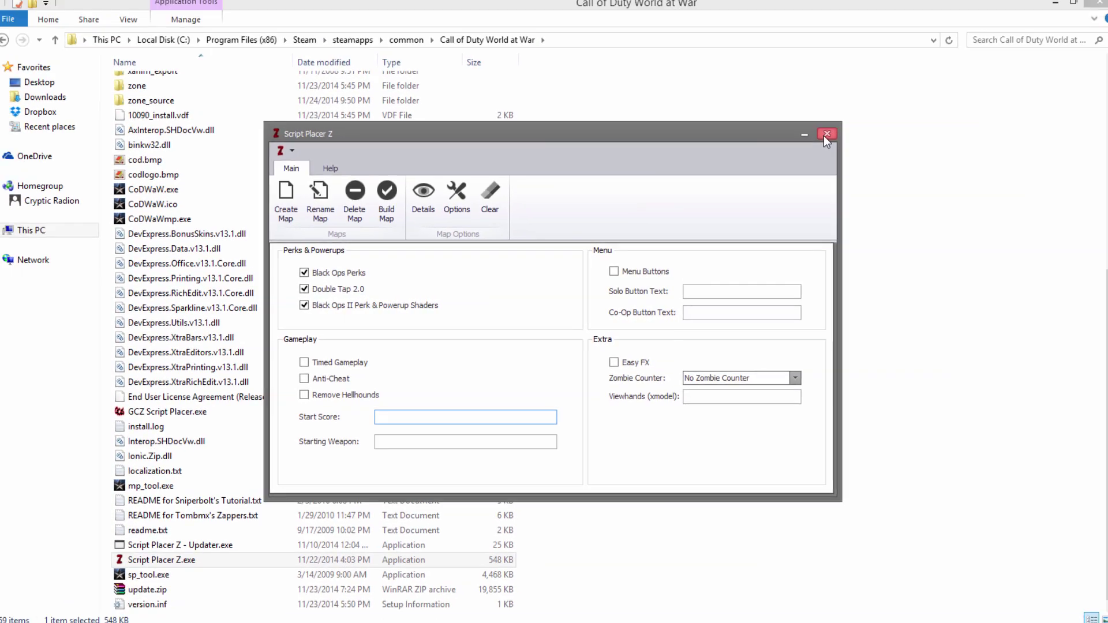
{"action": "left_click", "coordinate": [889, 84]}
{"action": "left_click", "coordinate": [89, 614]}
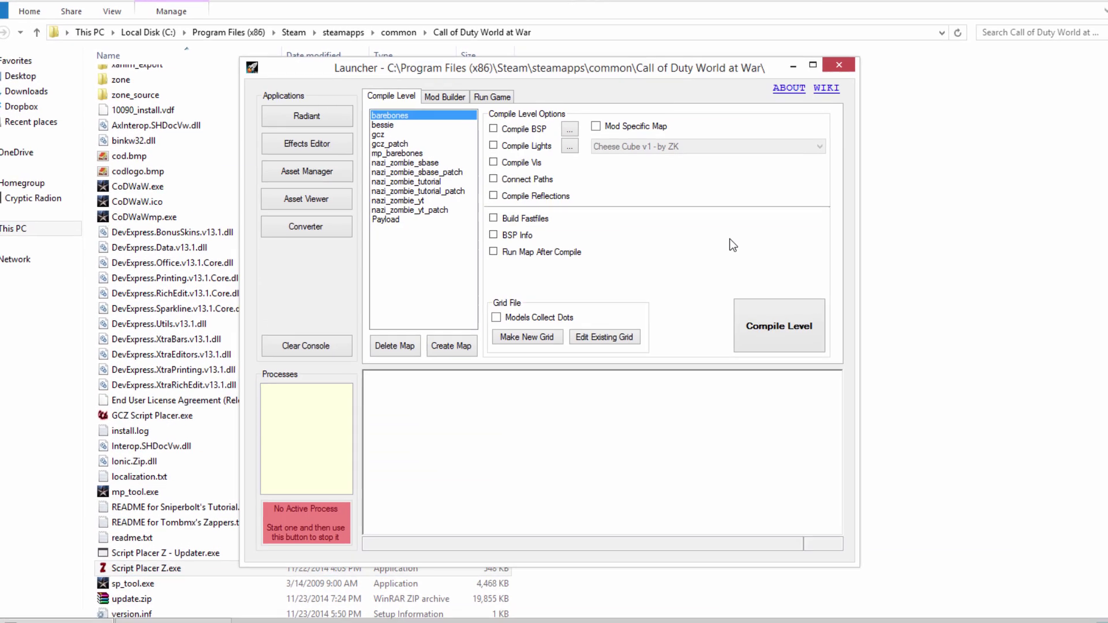
Select nazi_zombie_yt in the Launcher's Compile Level map list.
{"action": "left_click", "coordinate": [420, 206]}
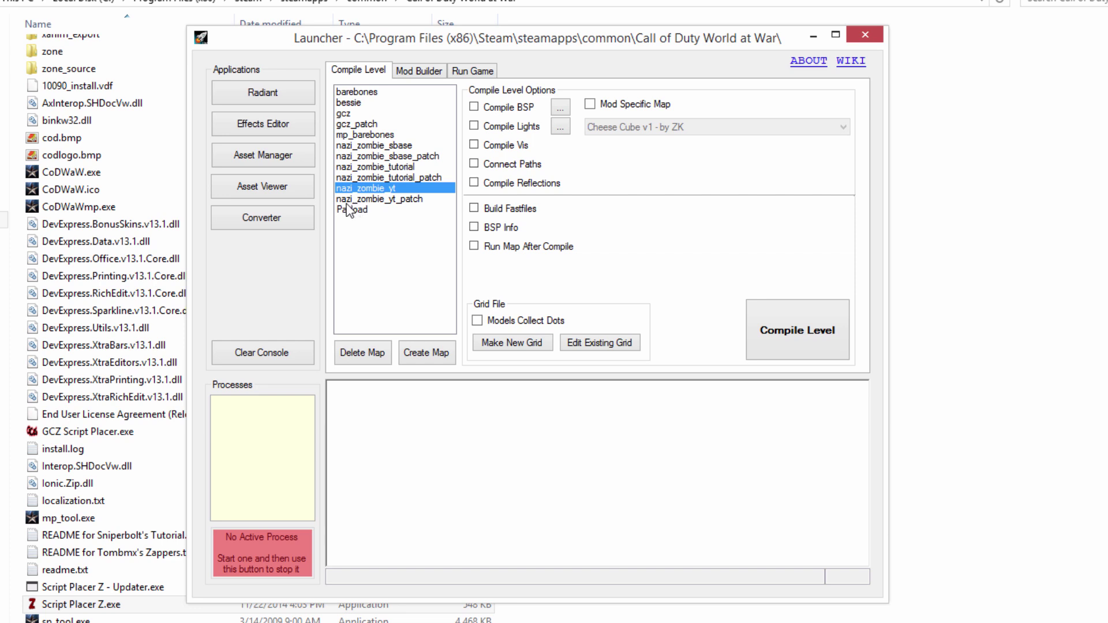
{"action": "left_click", "coordinate": [421, 202]}
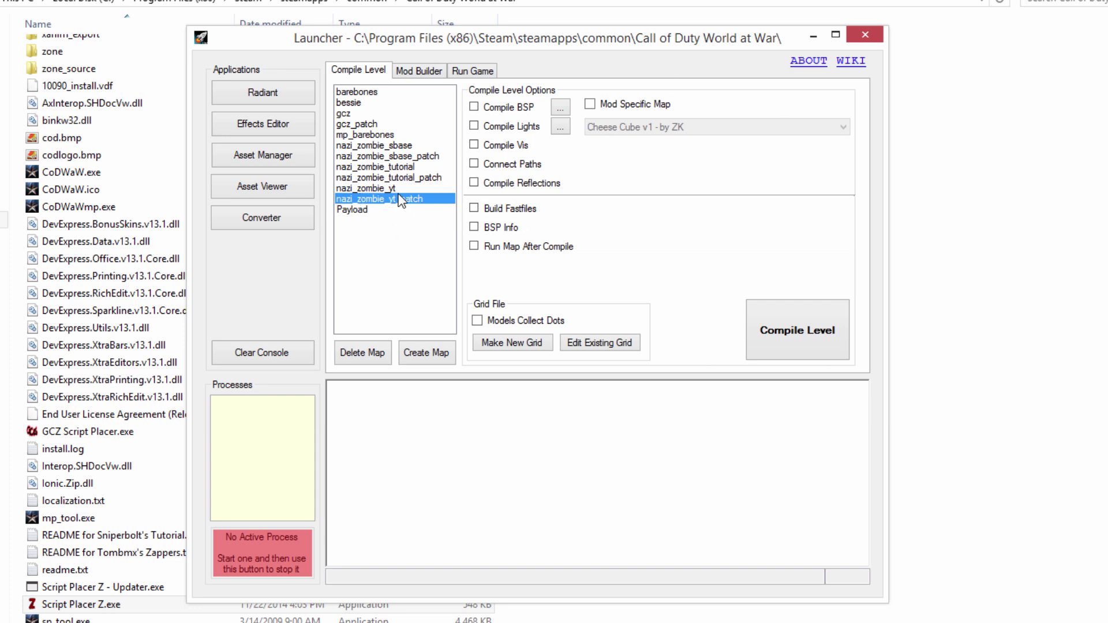
{"action": "left_click", "coordinate": [441, 191]}
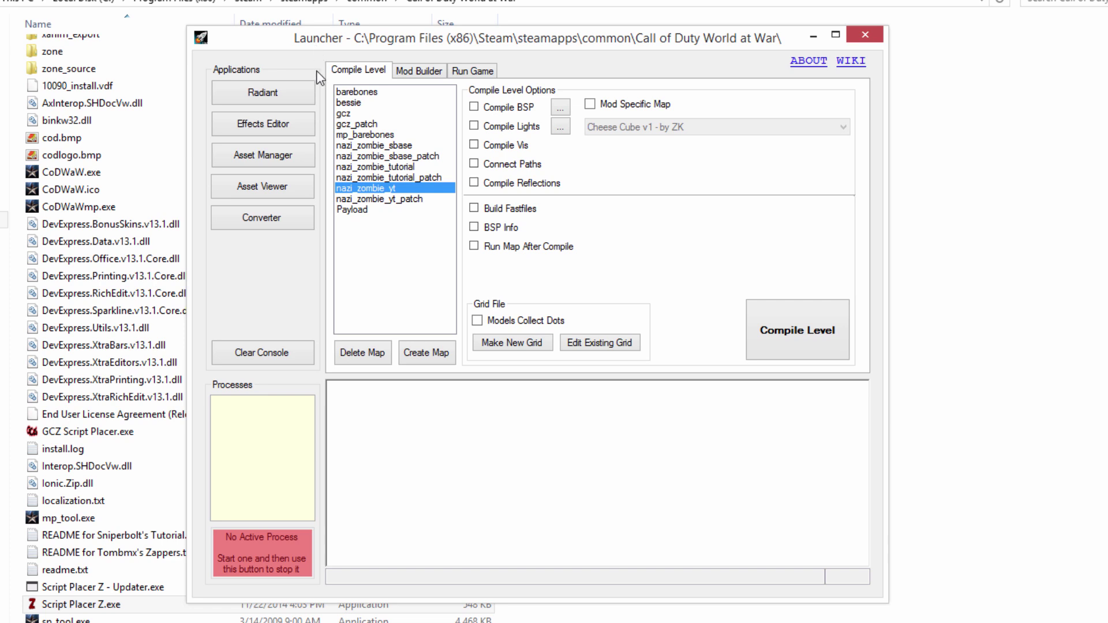
Run the Converter and check its console output, which ends with an Error 1 status.
{"action": "left_click", "coordinate": [278, 224]}
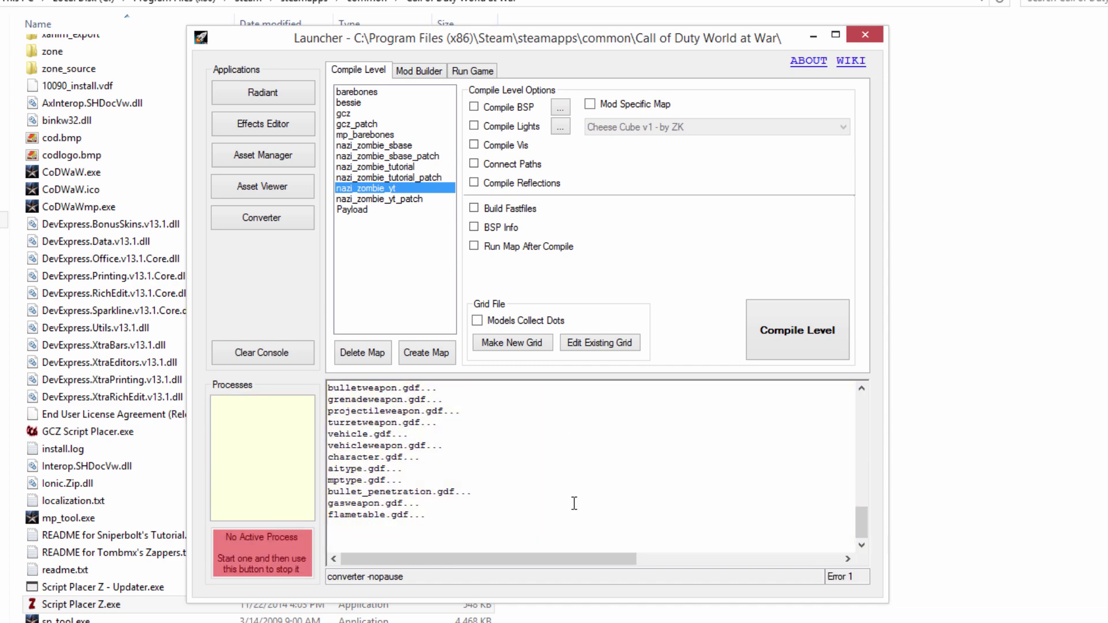
{"action": "left_click_drag", "start_coordinate": [866, 576], "coordinate": [826, 577]}
{"action": "left_click", "coordinate": [453, 555]}
{"action": "left_click_drag", "start_coordinate": [858, 577], "coordinate": [831, 579]}
{"action": "left_click", "coordinate": [839, 577]}
{"action": "key", "text": "End"}
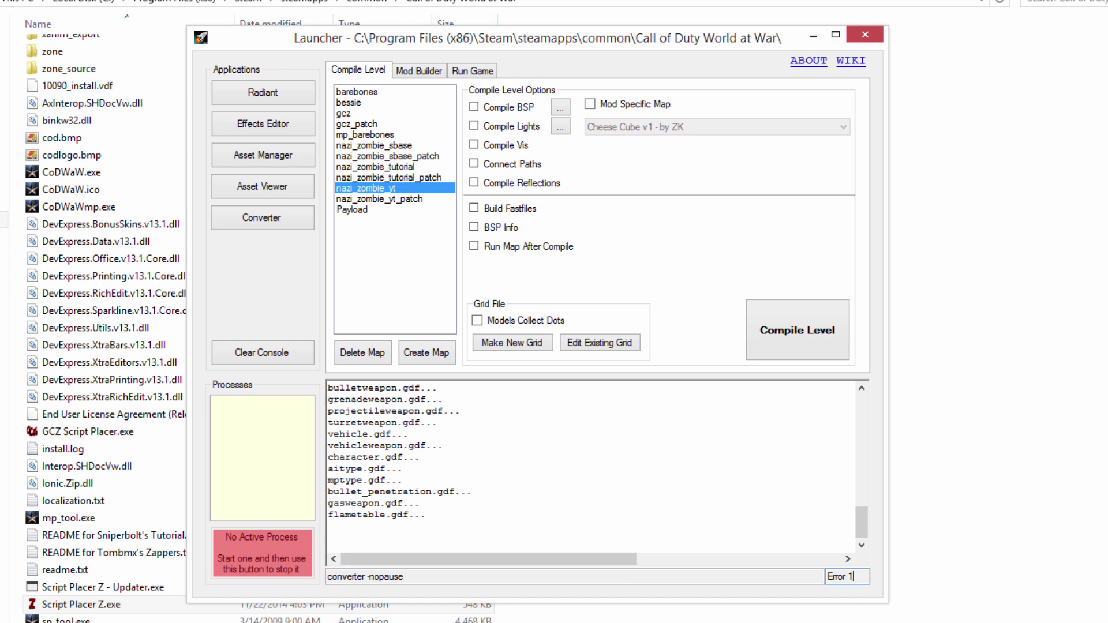